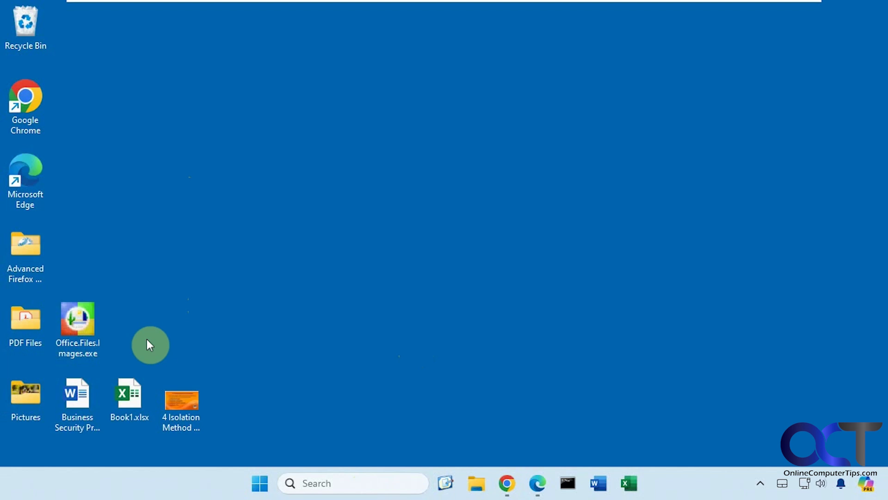
Launch Office.Files.Images and confirm both Include filters for documents and images stay at *
double_click(87, 329)
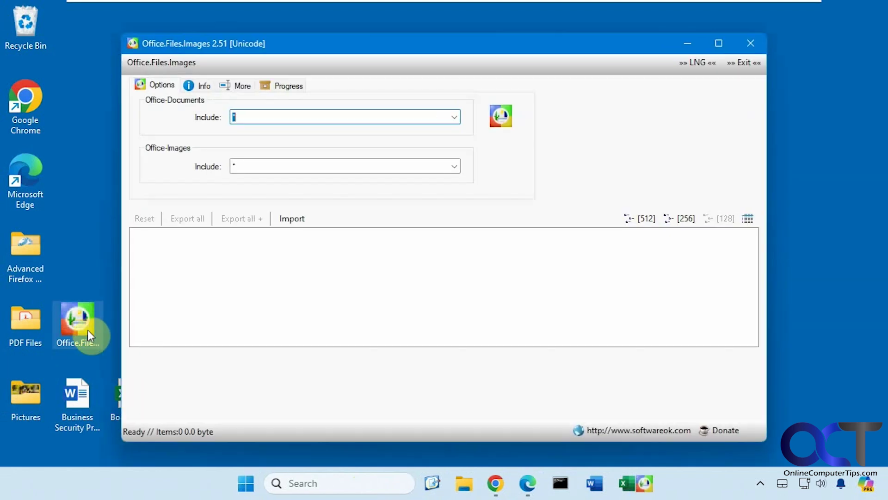
left_click(454, 117)
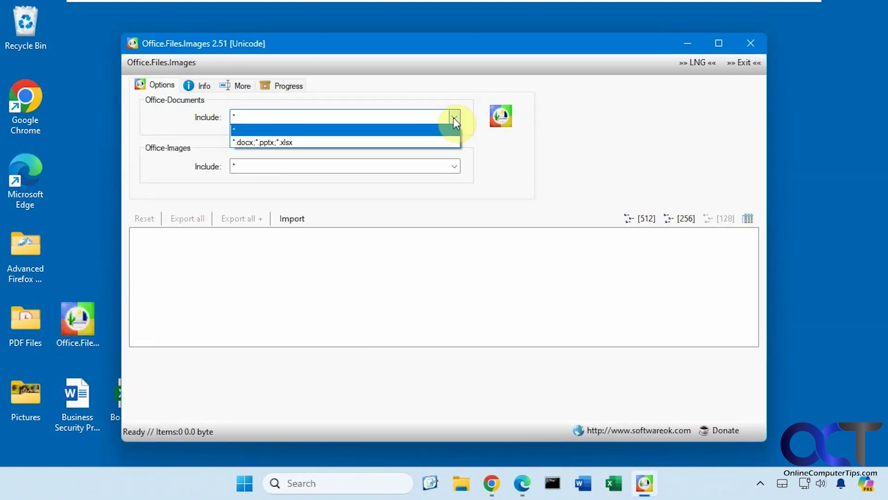
left_click(454, 118)
left_click(454, 166)
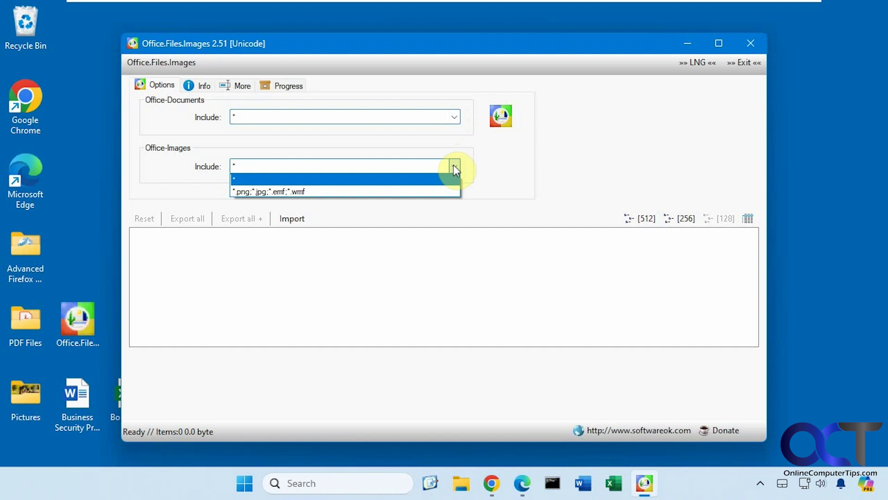
left_click(454, 166)
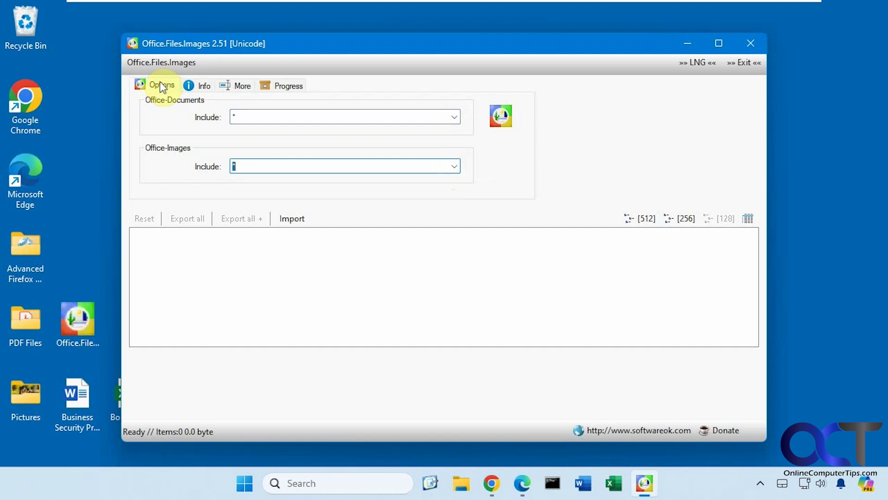
Look through the Info, More and Progress tabs, then return to Options
left_click(203, 86)
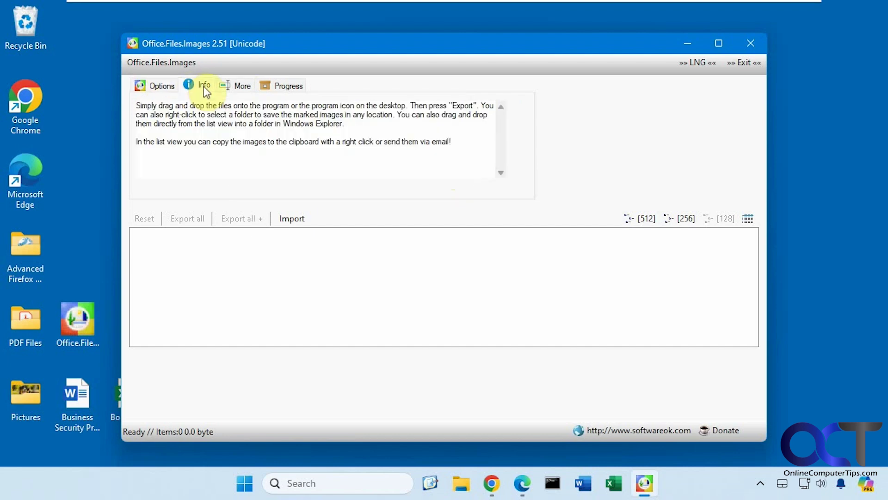
left_click(240, 88)
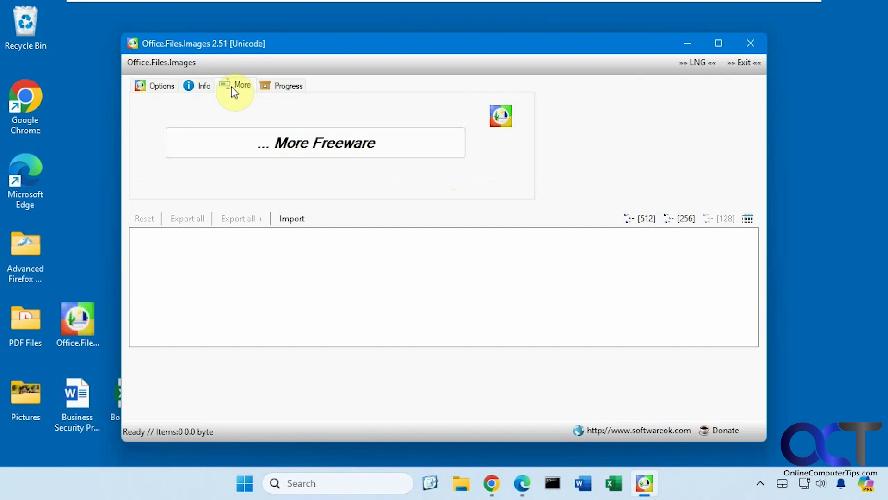
left_click(279, 86)
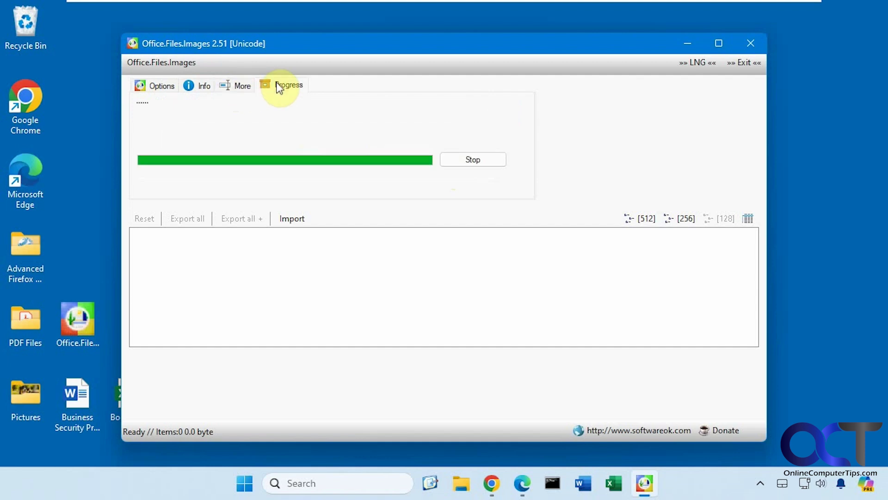
left_click(162, 86)
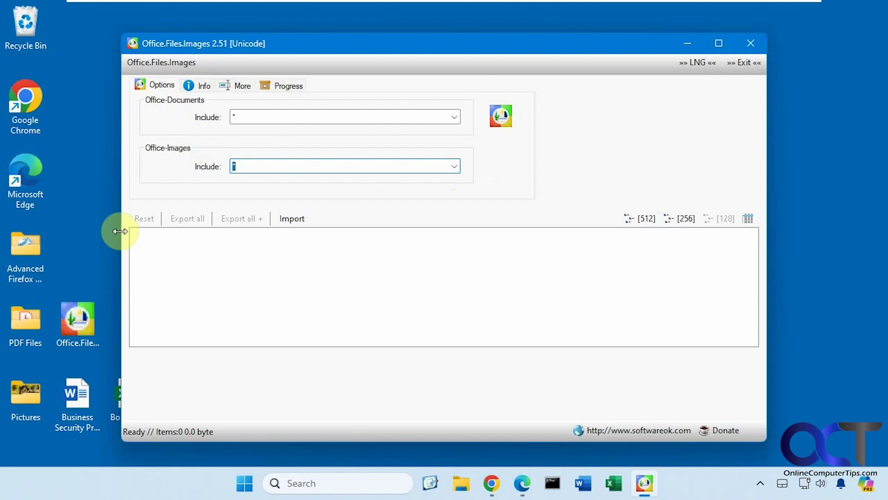
Narrow the window and drop the Business Security .docx in to extract its six images (443.0 KB)
left_click_drag(122, 226, 225, 234)
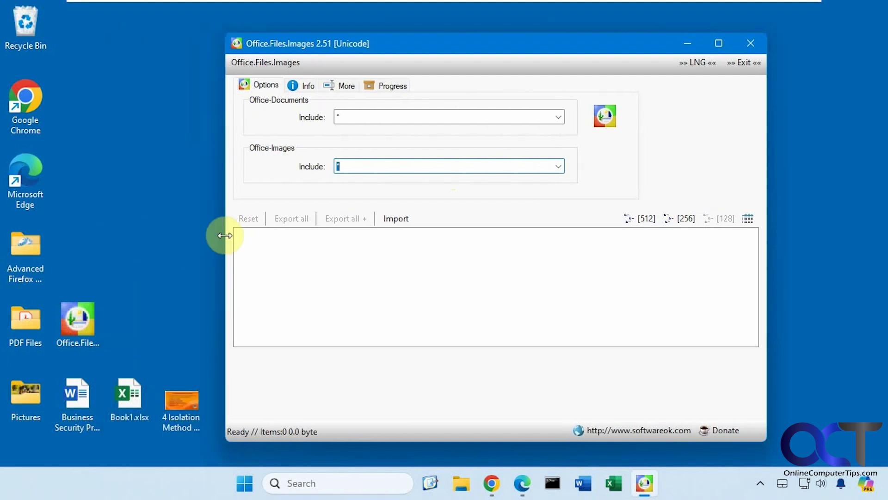
left_click_drag(76, 414, 349, 283)
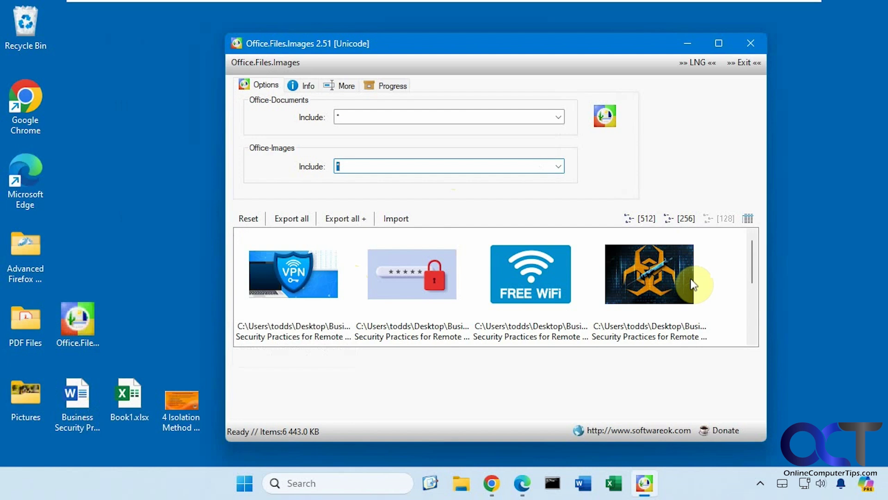
left_click_drag(750, 266, 751, 312)
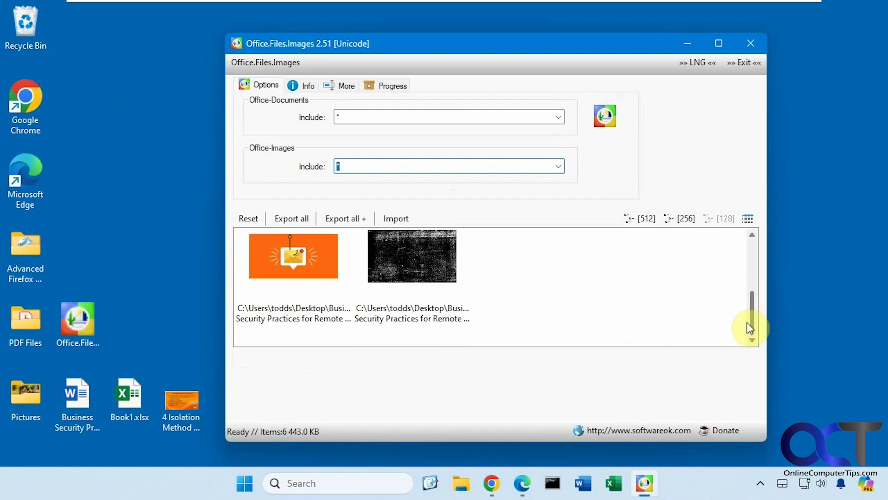
left_click_drag(750, 326, 751, 267)
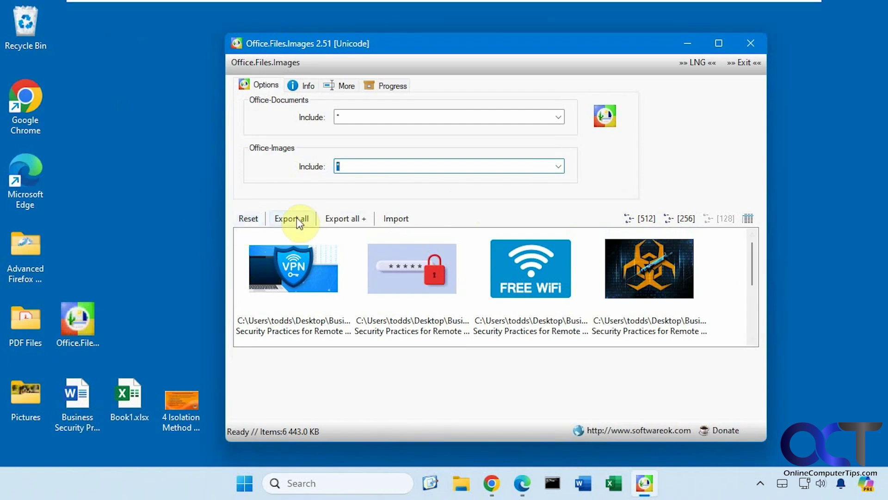
left_click(355, 219)
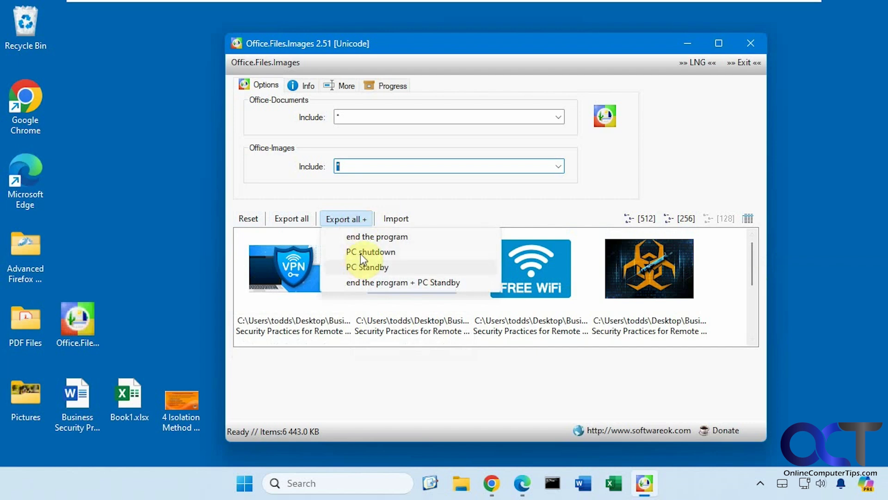
left_click(450, 216)
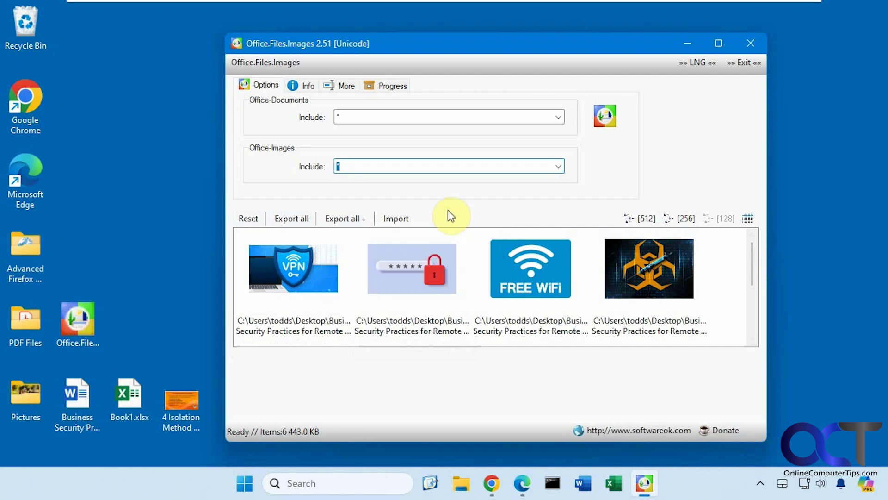
left_click(406, 218)
left_click(557, 407)
left_click(645, 218)
left_click(683, 219)
left_click(718, 220)
right_click(514, 283)
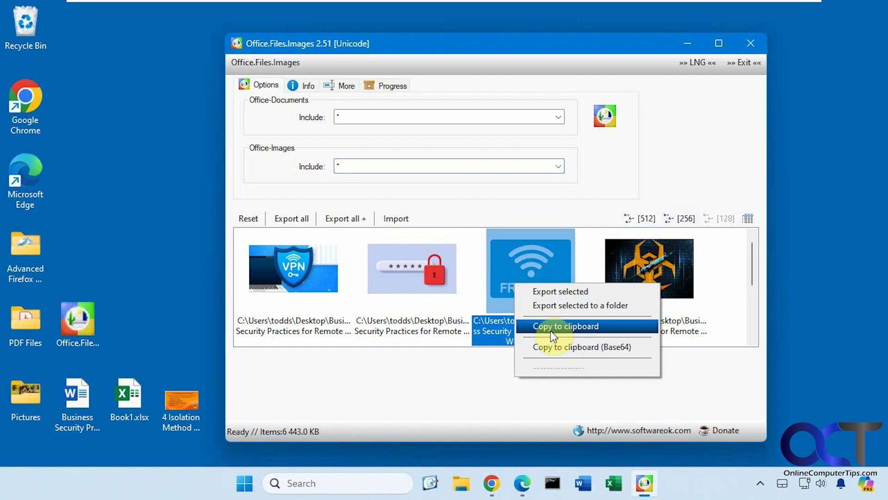
left_click(733, 280)
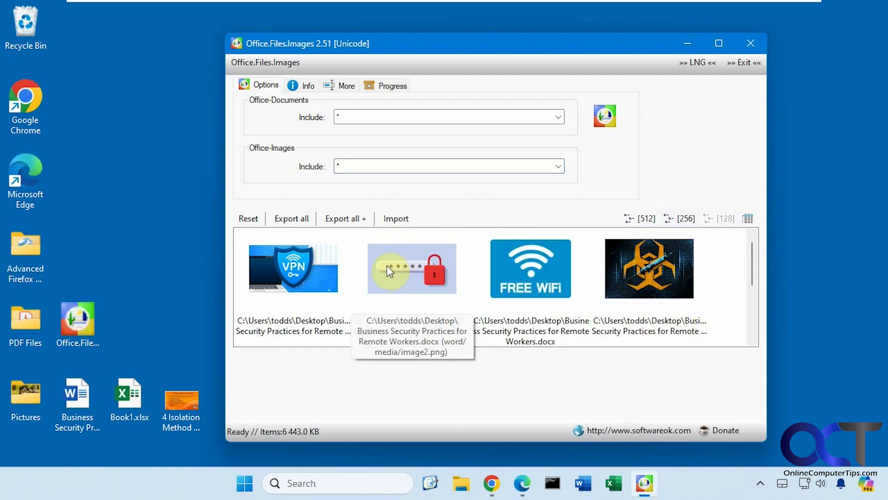
Export all six images to temp folder 005 and show the folder listing 001–005 and Tmp_img
left_click(296, 224)
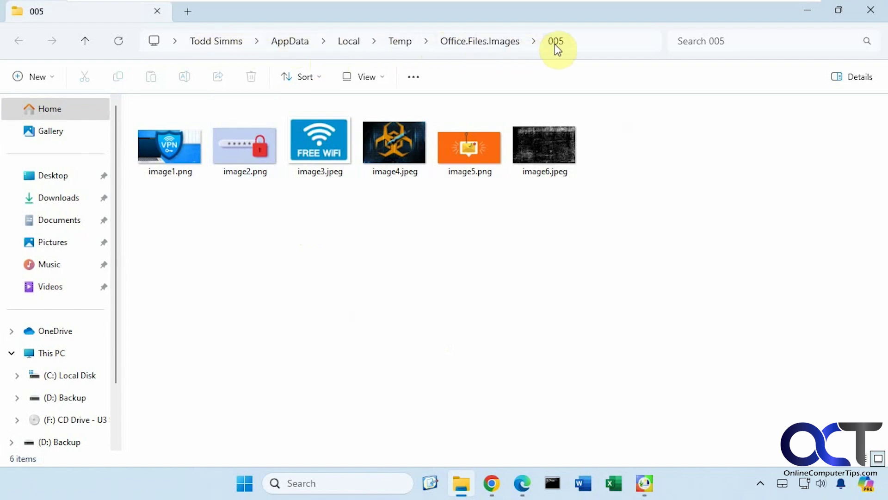
left_click(512, 44)
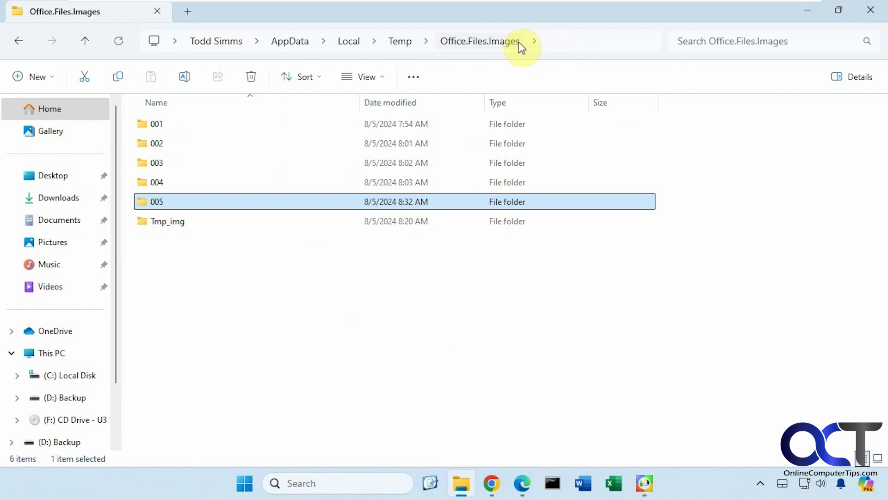
Back in the extractor, select the extracted images and check their export menu without choosing an option
left_click(865, 8)
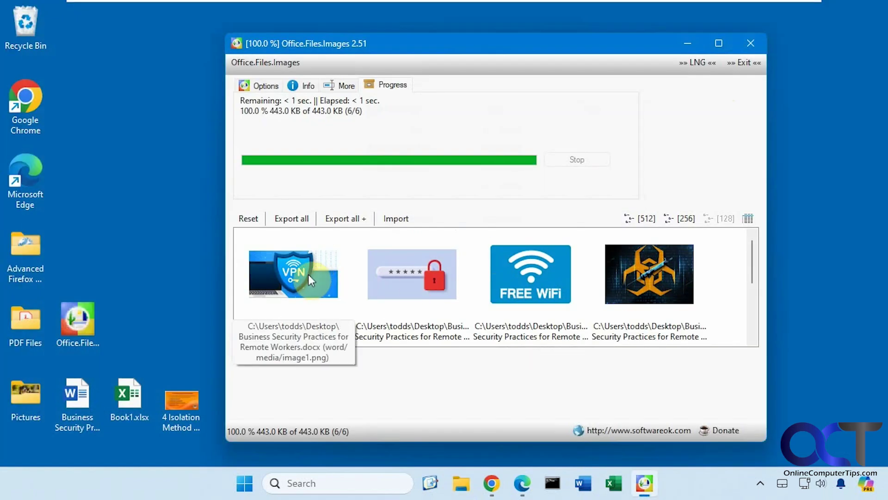
left_click(308, 274)
scroll(314, 277, "down", 5)
left_click(411, 284, "shift")
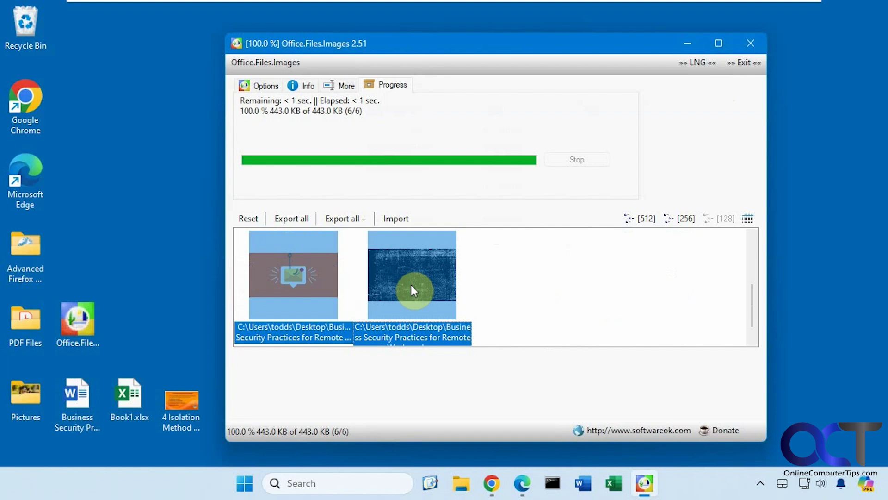
right_click(411, 285)
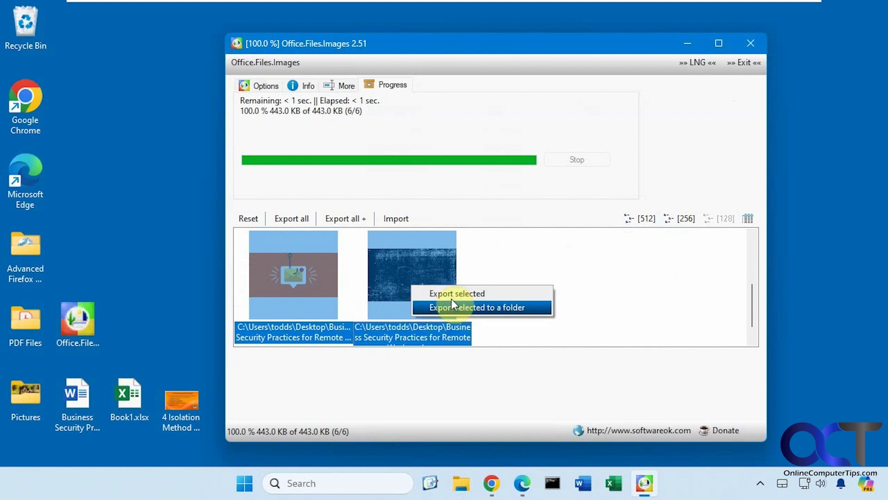
left_click(612, 296)
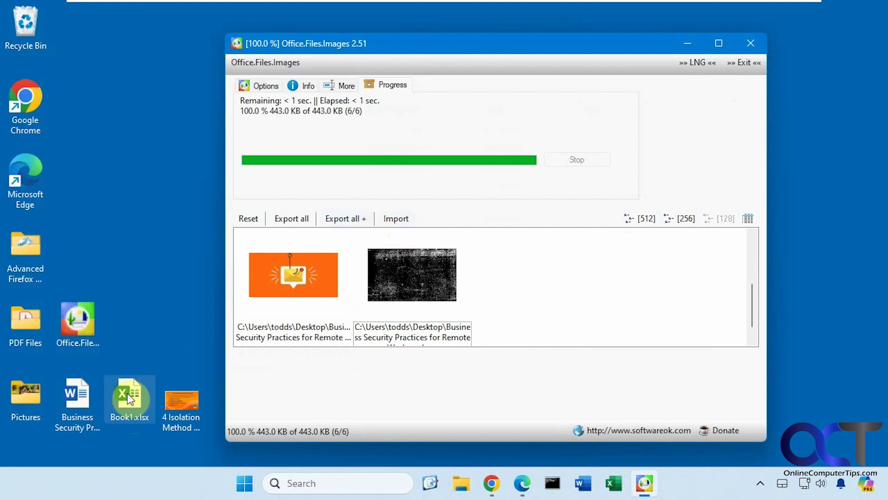
Try Book1.xlsx, then reset the list and load 4 Isolation Method Steps.pptx instead
left_click_drag(126, 393, 548, 278)
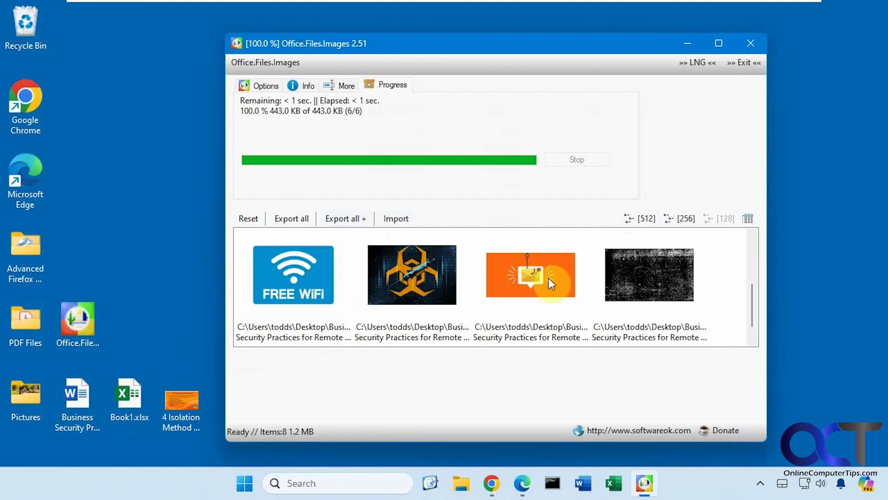
left_click_drag(752, 292, 754, 242)
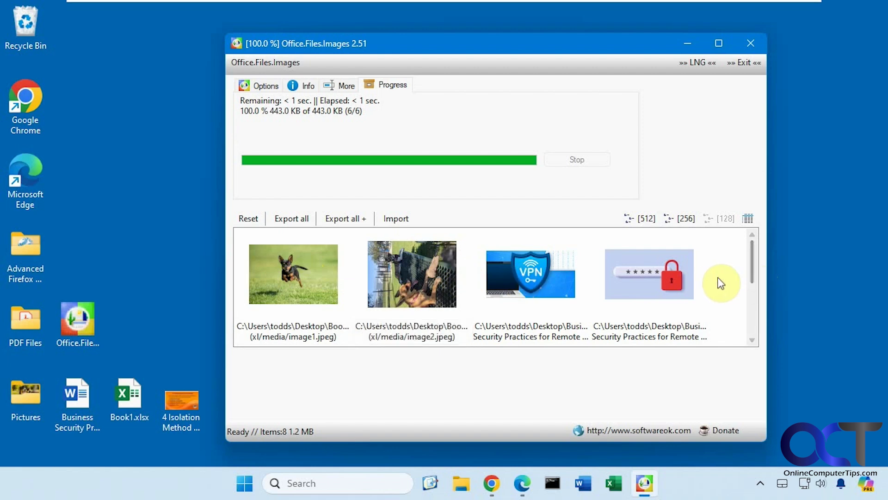
left_click(248, 219)
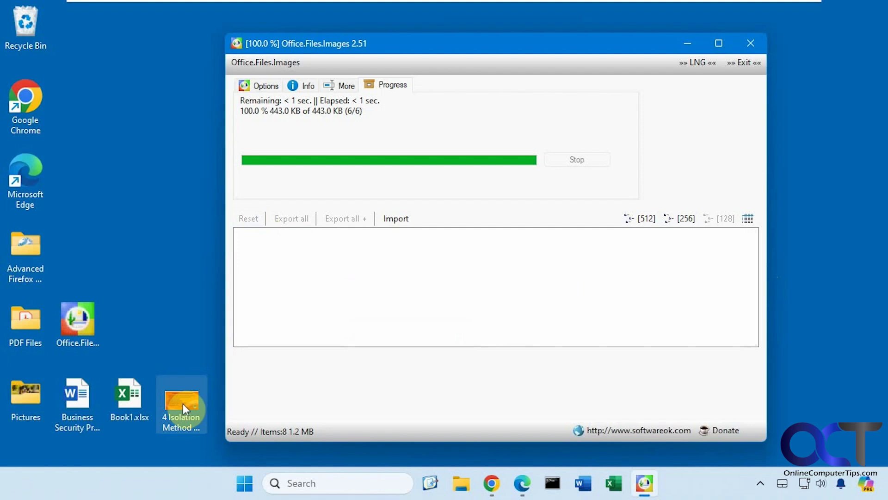
left_click_drag(179, 403, 231, 356)
left_click_drag(314, 289, 315, 292)
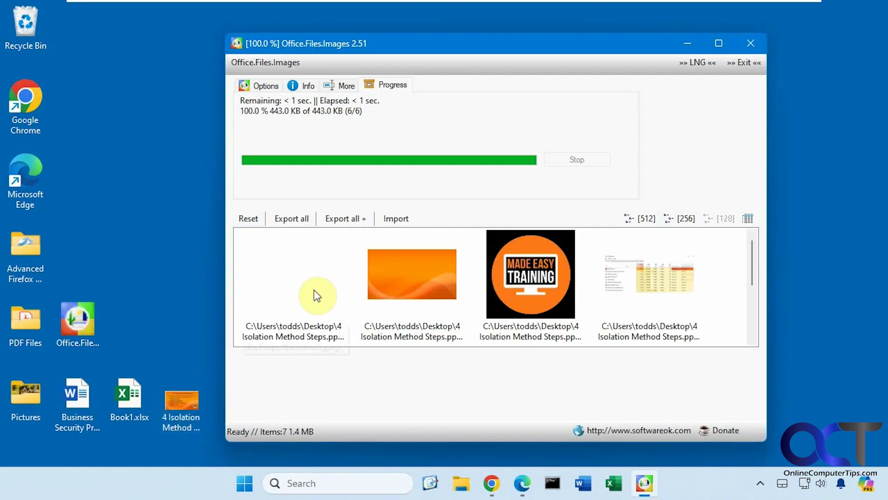
Compare slides 2–5 in PowerPoint, then export all seven extracted images (7/7, 1.4 MB)
double_click(185, 393)
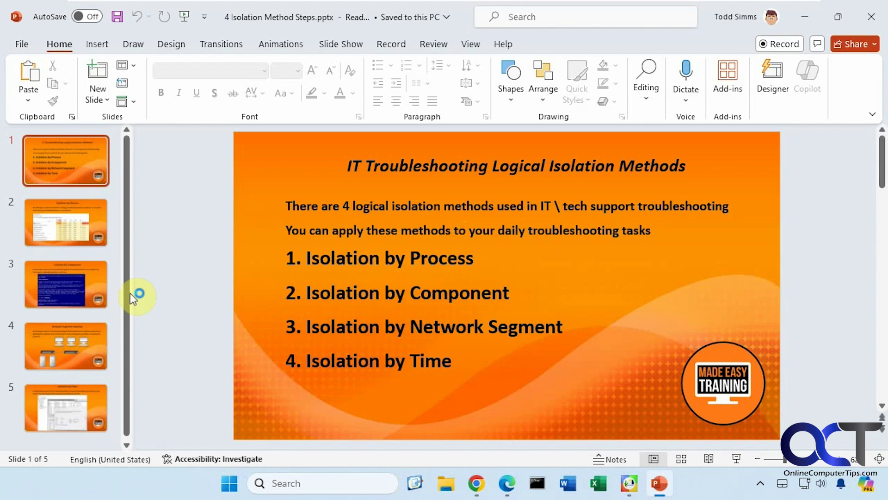
left_click(111, 246)
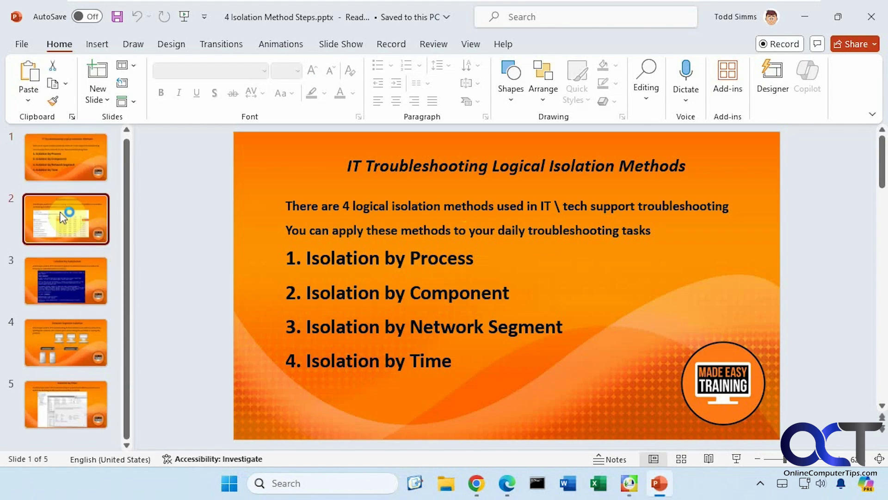
left_click(65, 274)
left_click(61, 354)
left_click(65, 407)
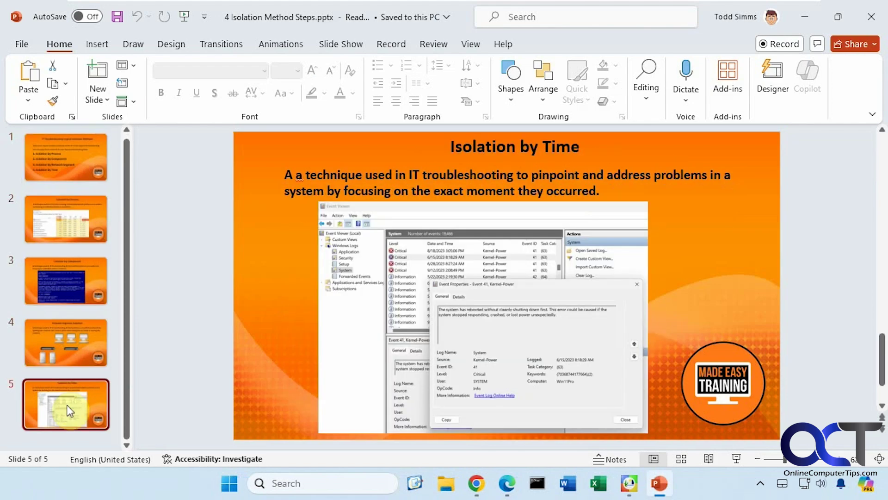
left_click(871, 17)
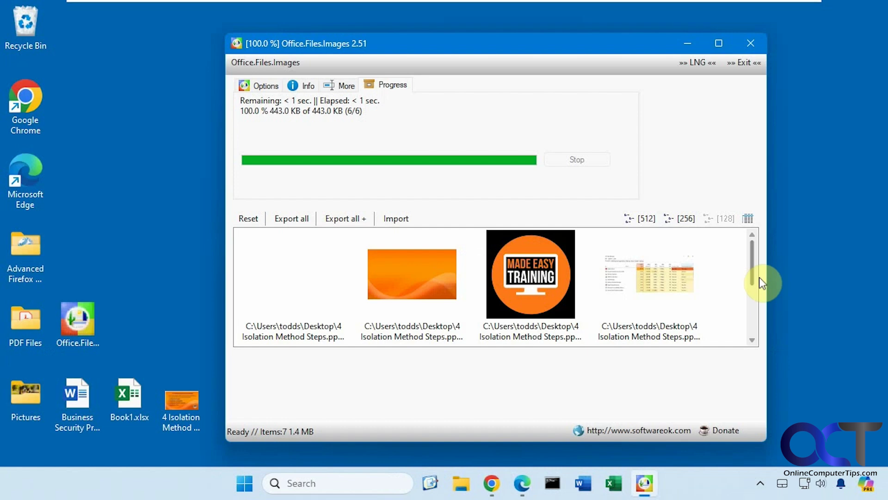
mouse_move(751, 264)
left_mouse_down()
mouse_move(752, 315)
mouse_move(769, 284)
mouse_move(767, 260)
left_mouse_up()
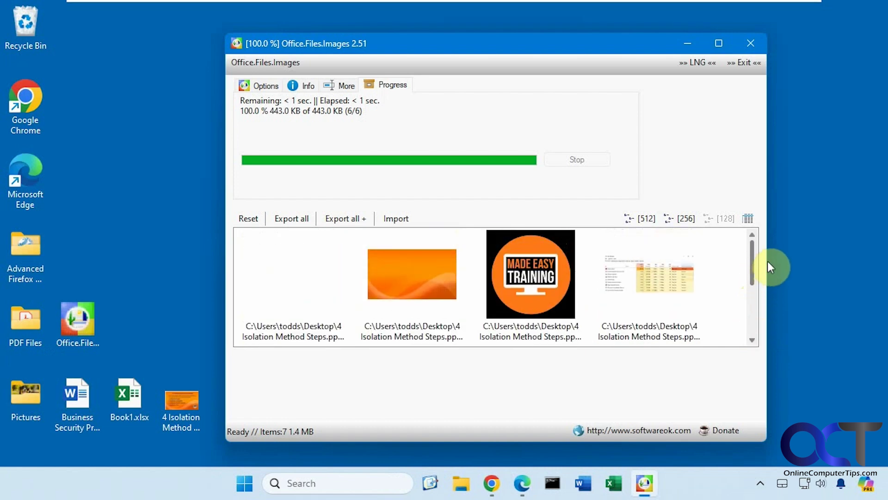
left_click(302, 220)
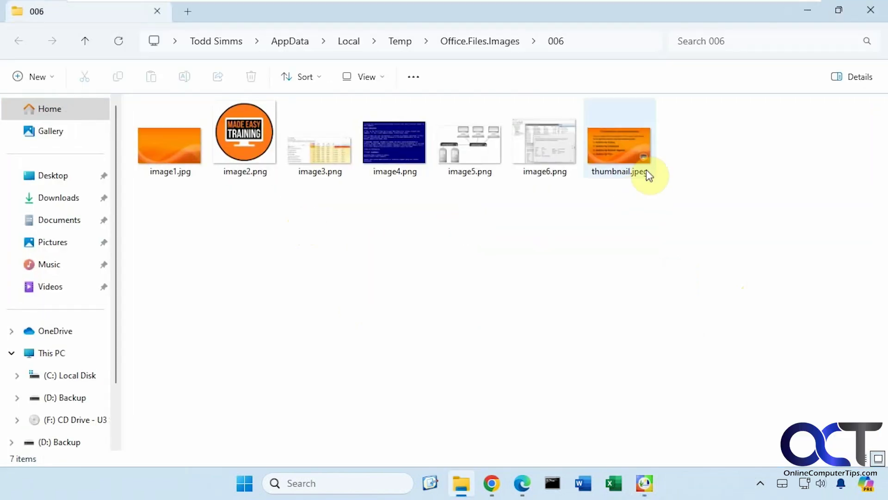
View thumbnail.jpeg from folder 006 in Photos, then close Photos and File Explorer
left_click(626, 157)
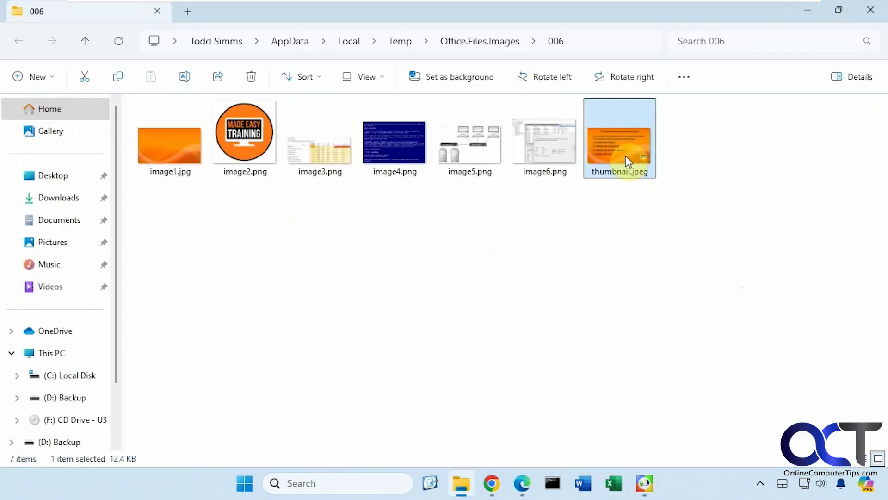
double_click(625, 156)
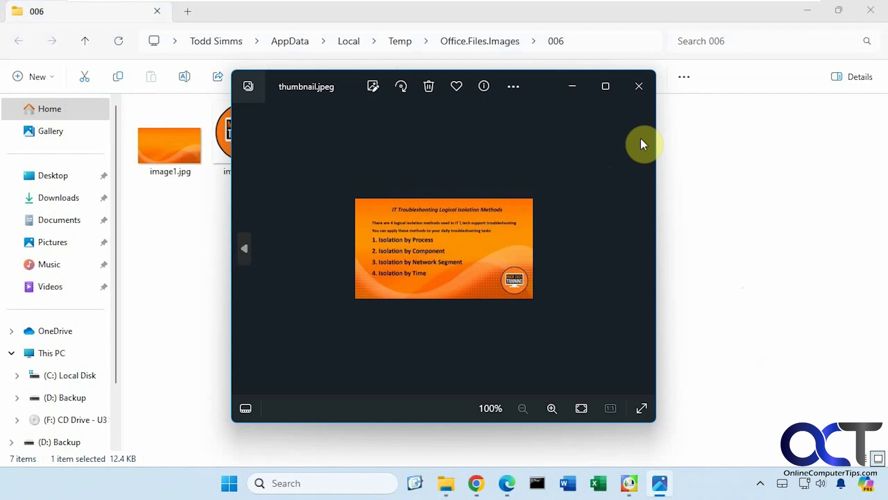
left_click(640, 87)
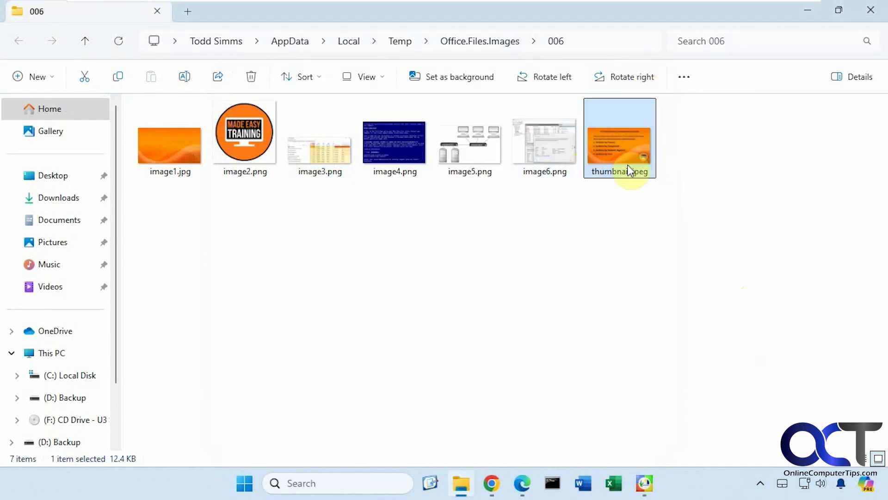
left_click(871, 10)
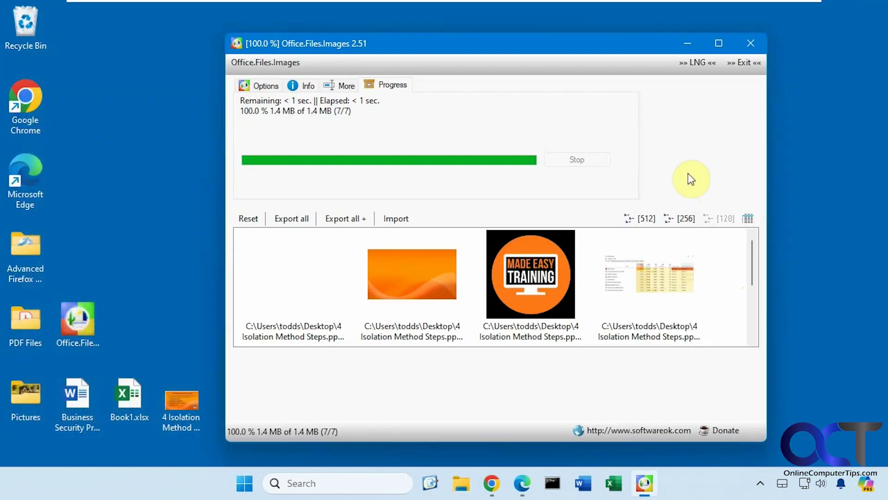